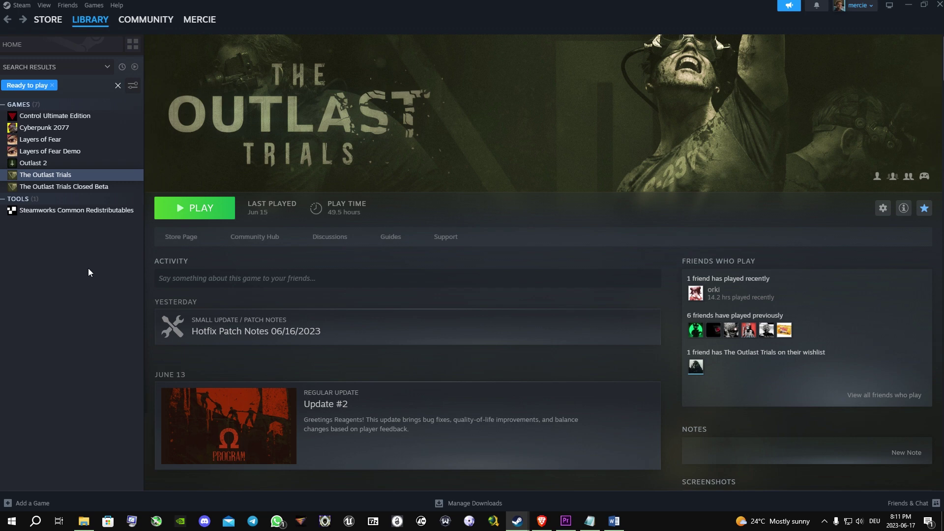
- Show The Outlast Trials' Installed Files page in Steam properties (33.67 GB on C:)
right_click(33, 175)
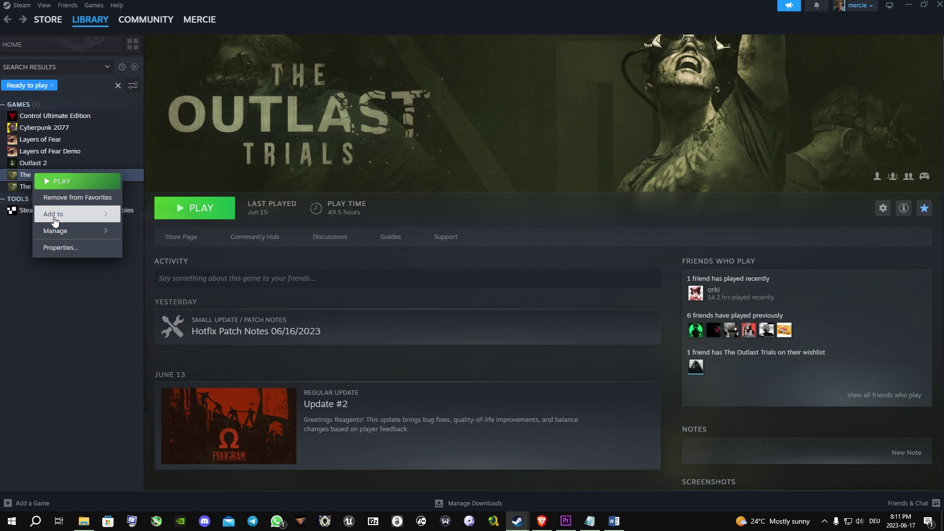
left_click(70, 247)
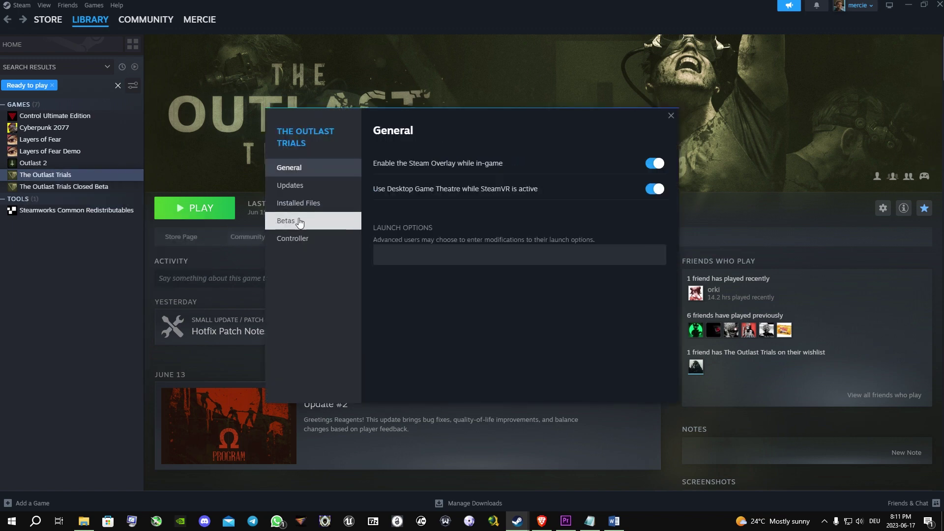
left_click(311, 209)
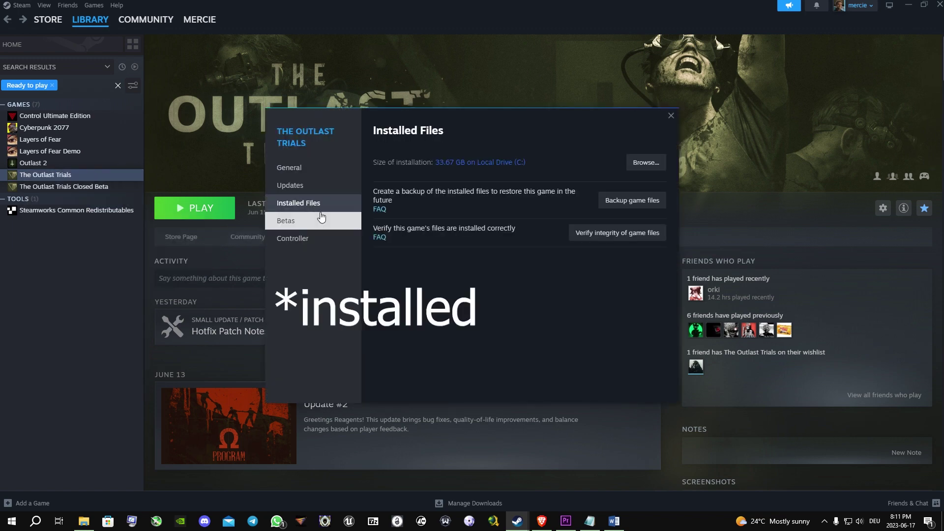
- Browse the install folder into OPP\Content\Paks and select its full path in the address bar
left_click(642, 164)
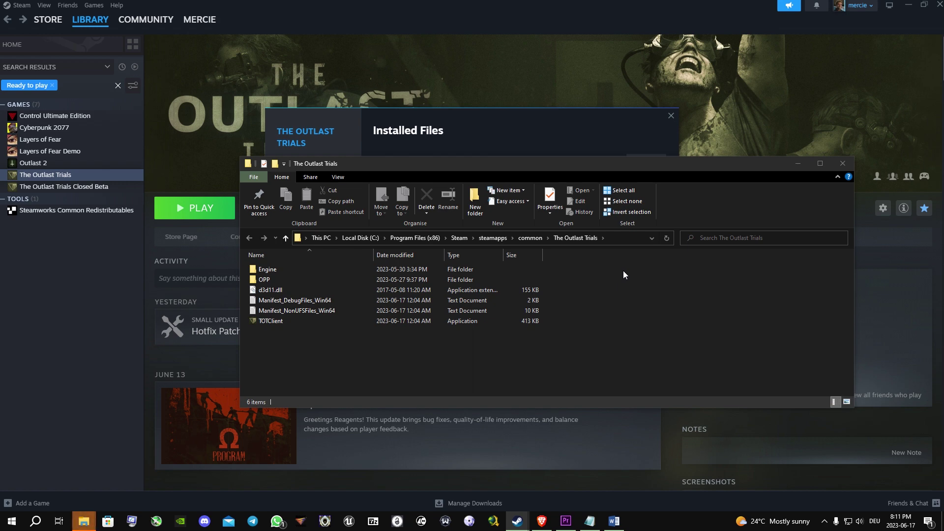
double_click(358, 278)
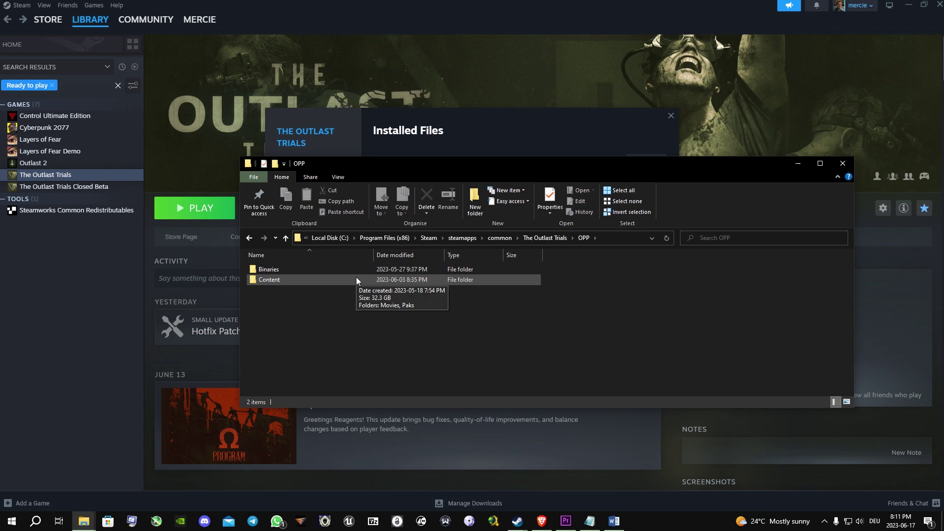
double_click(356, 278)
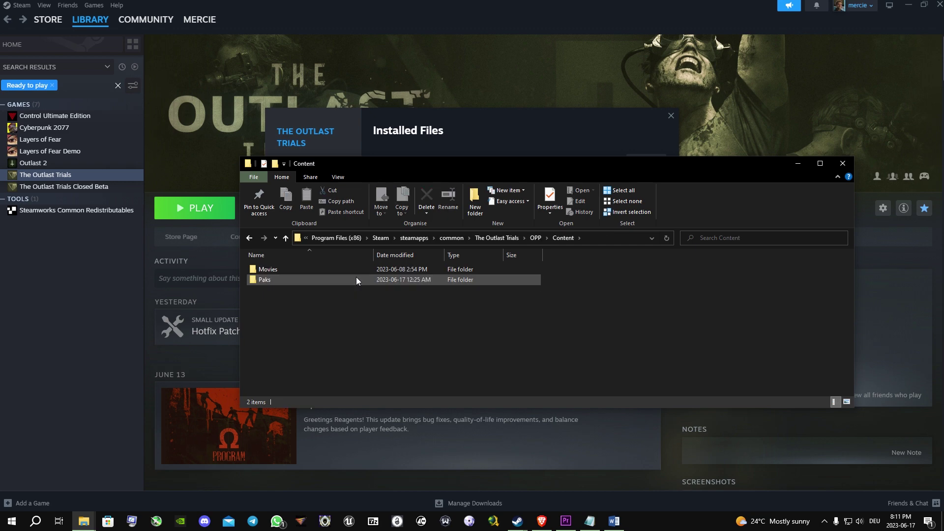
double_click(356, 278)
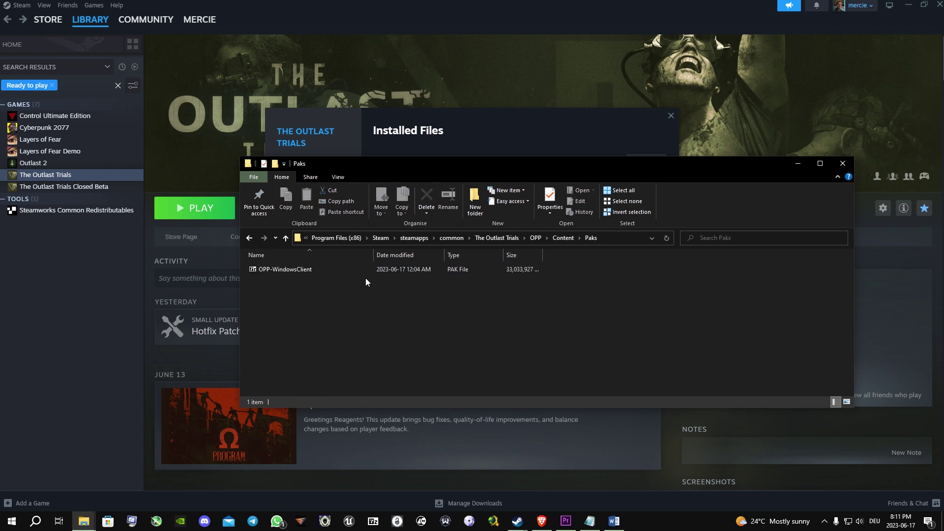
left_click(611, 239)
key("ctrl+c")
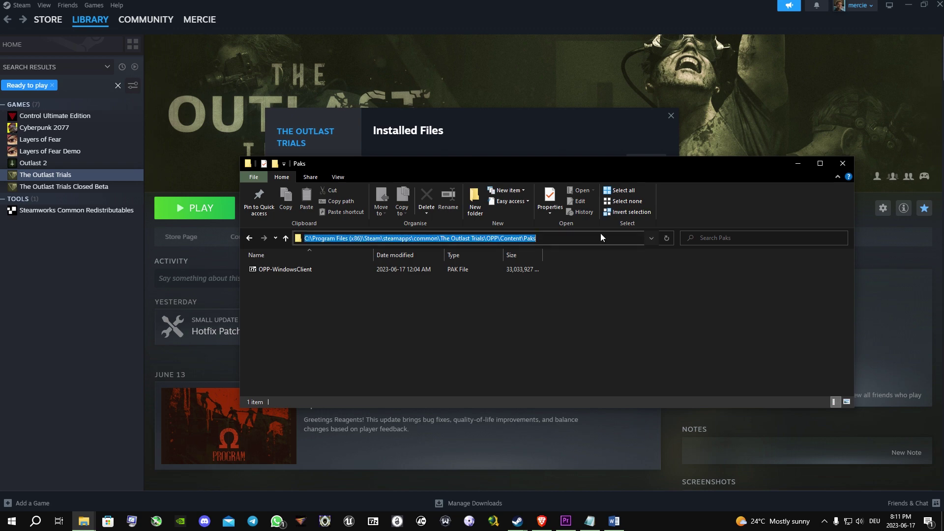
- Launch UModel.exe and paste the Paks path as the game files folder
left_click(84, 521)
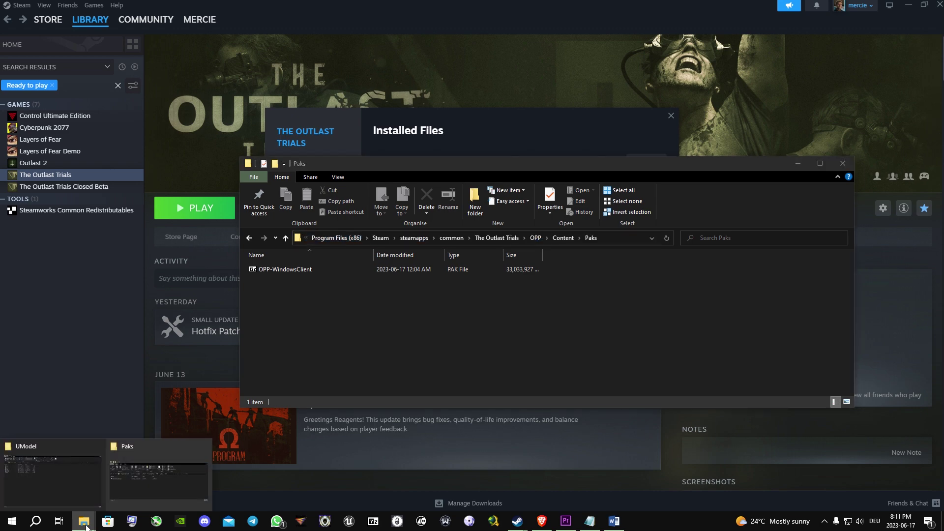
left_click(61, 473)
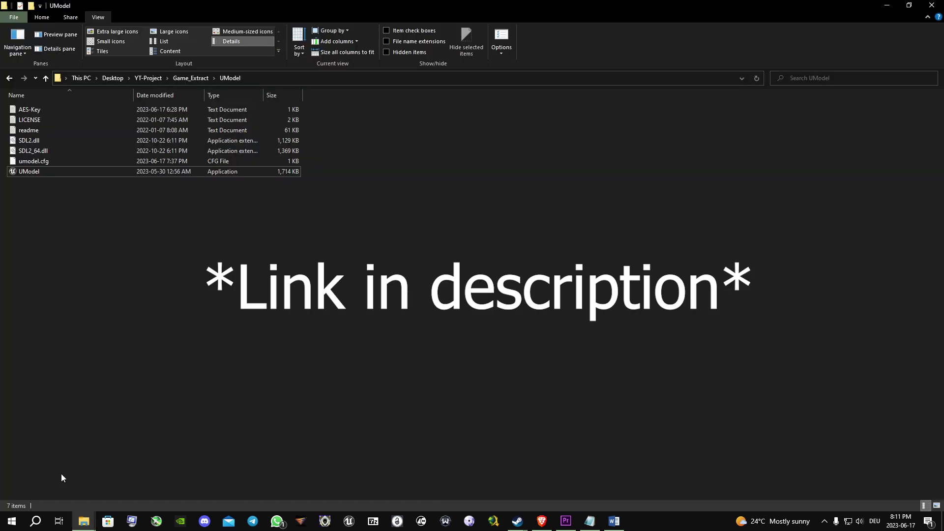
double_click(129, 175)
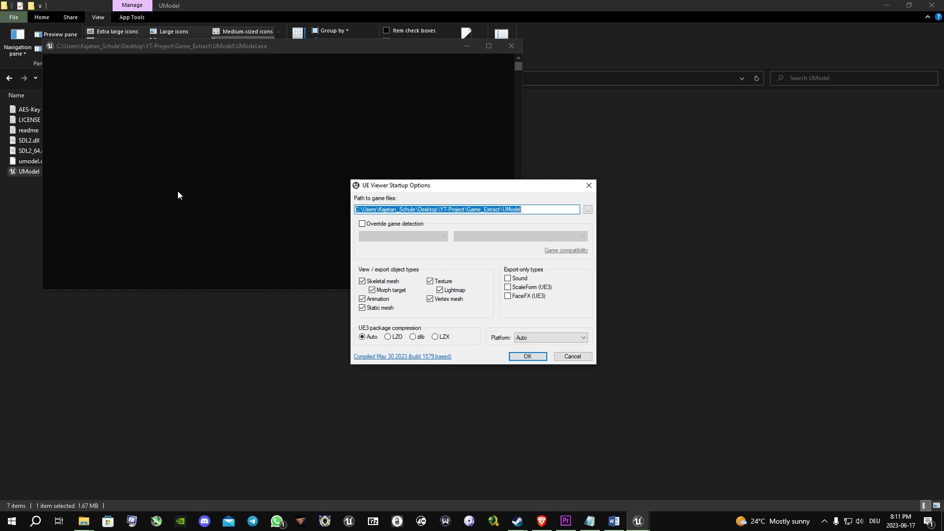
key("ctrl+v")
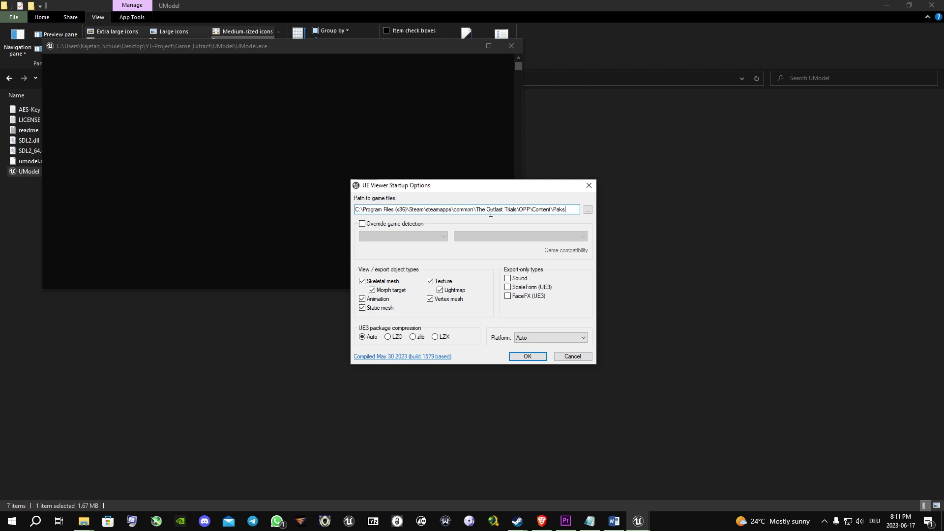
- Override game detection with Unreal engine 4 and The Outlast Trials
left_click(379, 226)
left_click(390, 237)
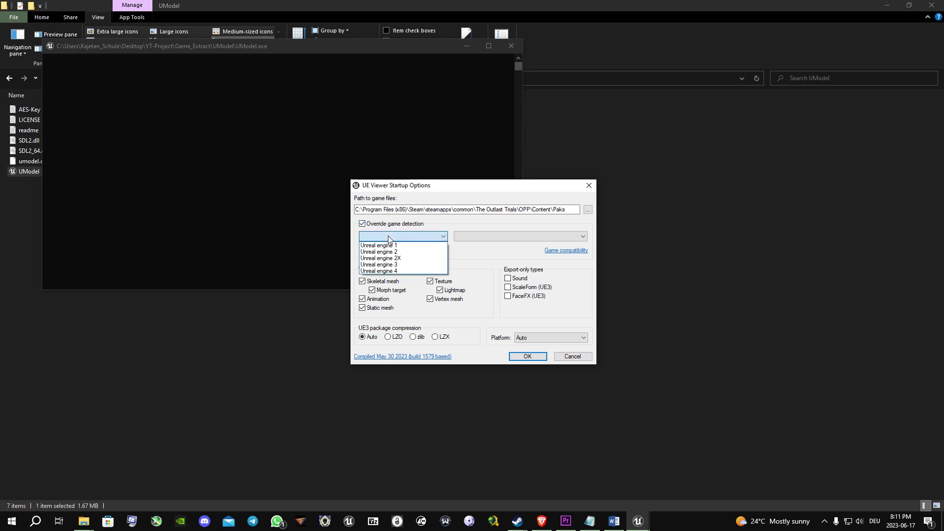
left_click(391, 271)
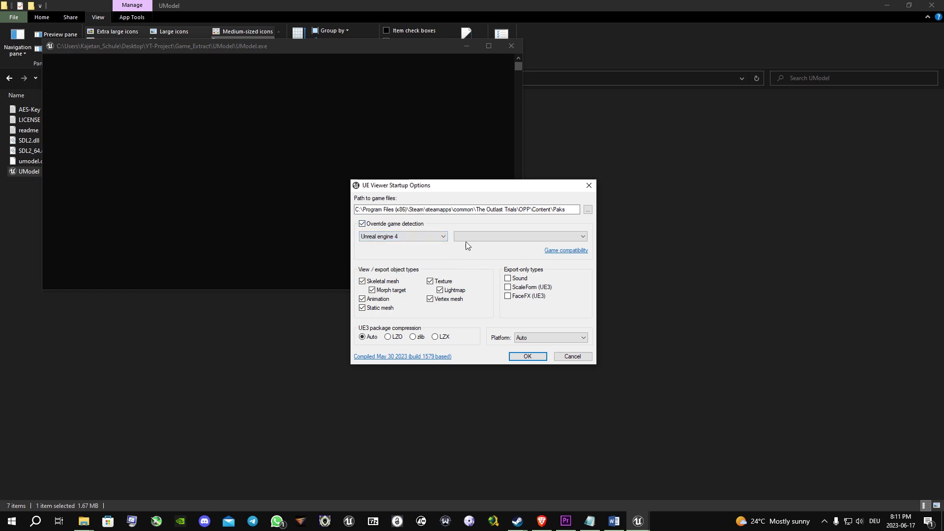
left_click(472, 236)
scroll(508, 344, "down", 8)
scroll(509, 376, "down", 6)
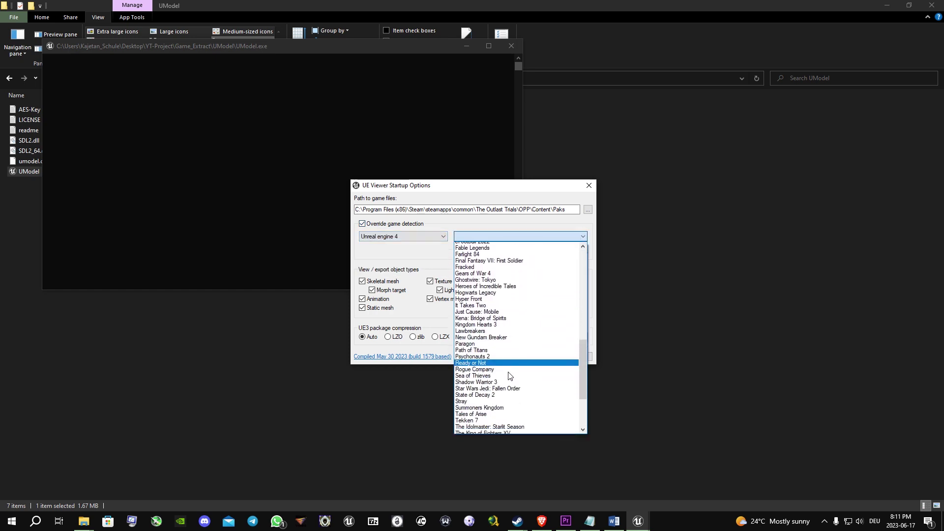
scroll(495, 431, "down", 1)
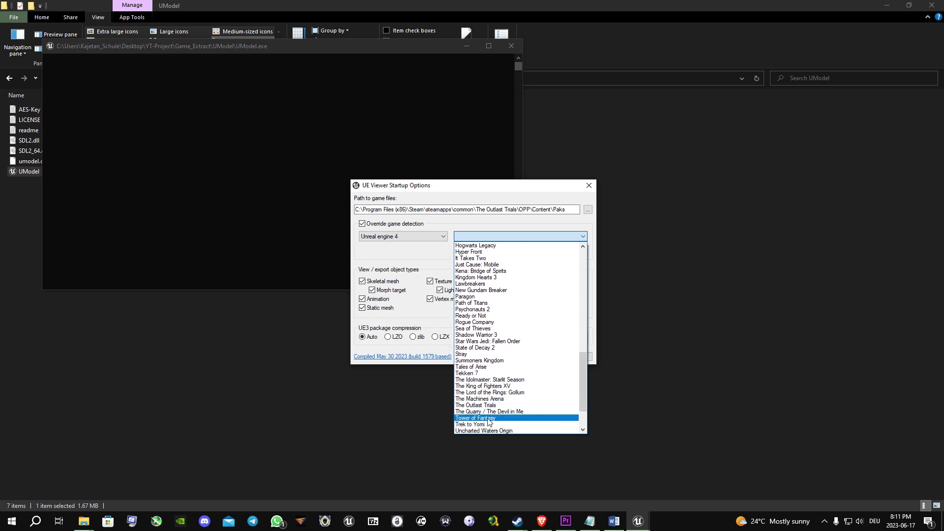
left_click(484, 405)
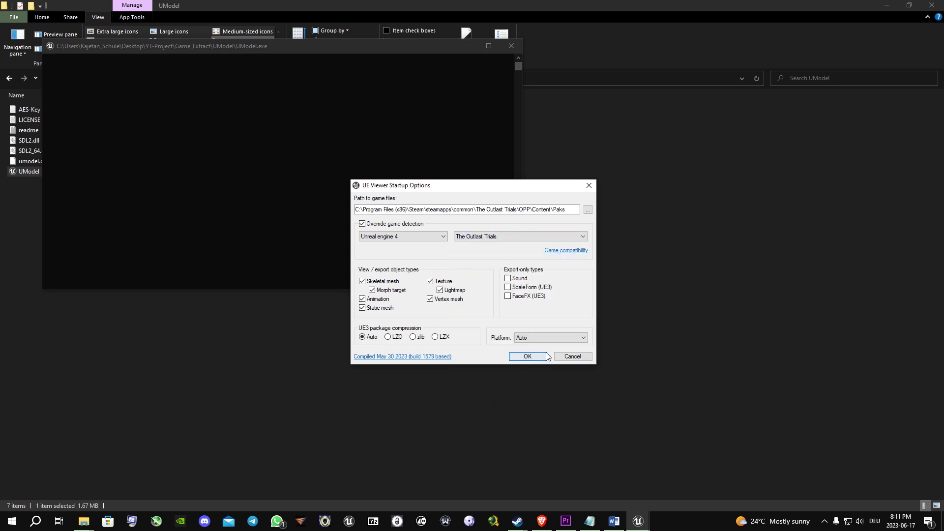
- Start UModel and paste the key copied from the AES-Key file into the AES prompt
left_click(527, 356)
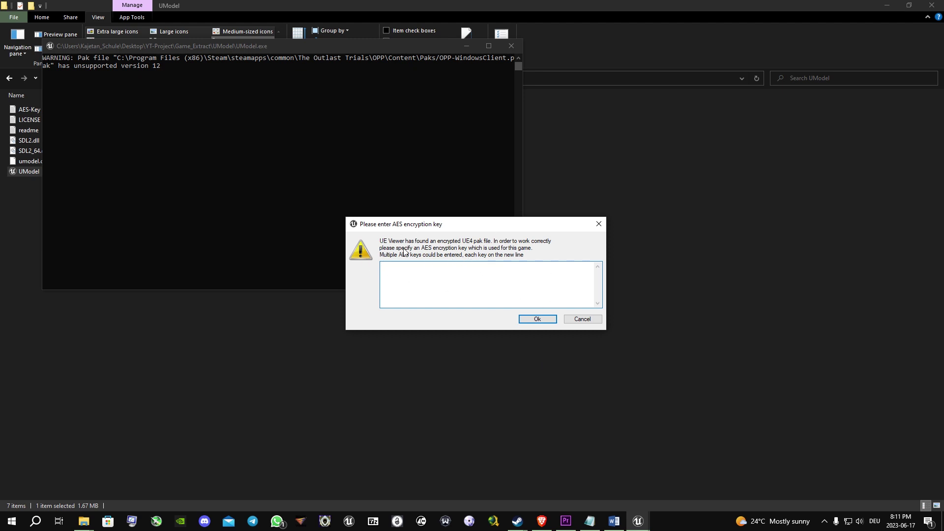
left_click(245, 375)
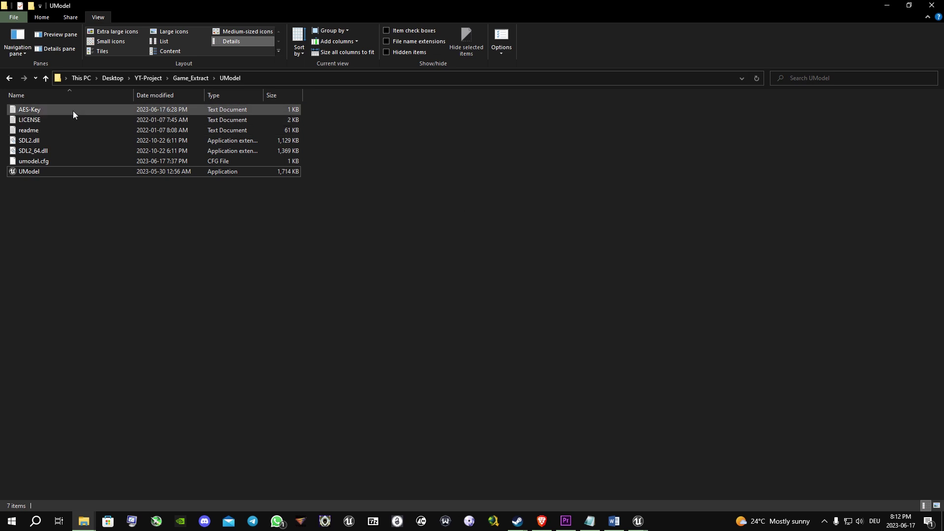
double_click(73, 110)
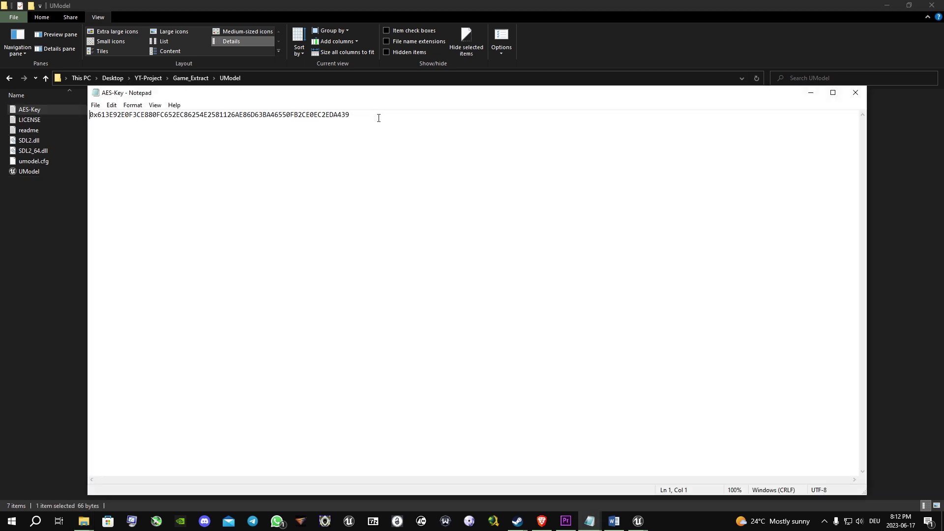
left_click_drag(383, 118, 58, 112)
key("ctrl+c")
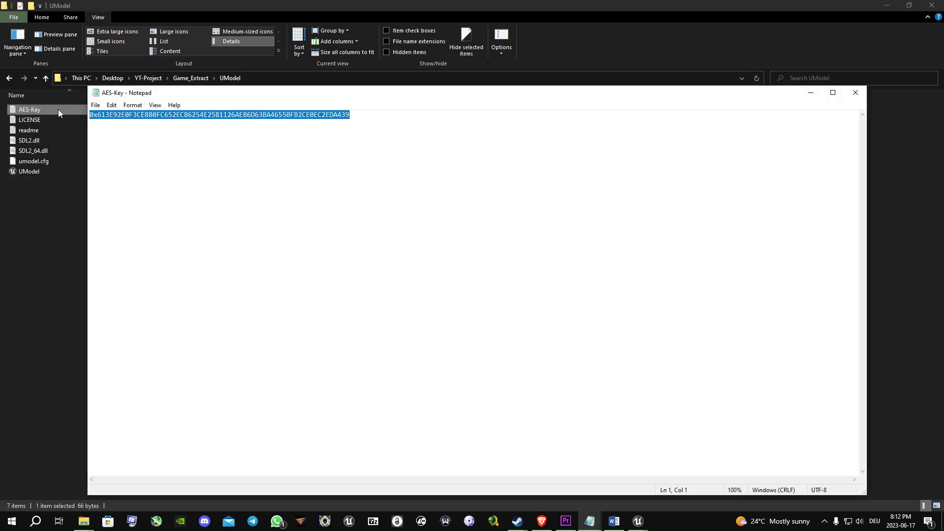
left_click(638, 521)
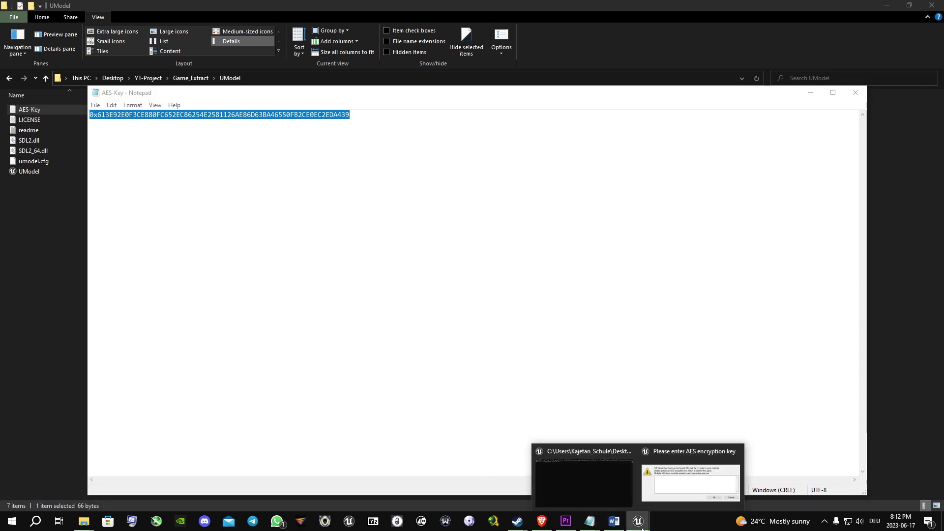
left_click(691, 479)
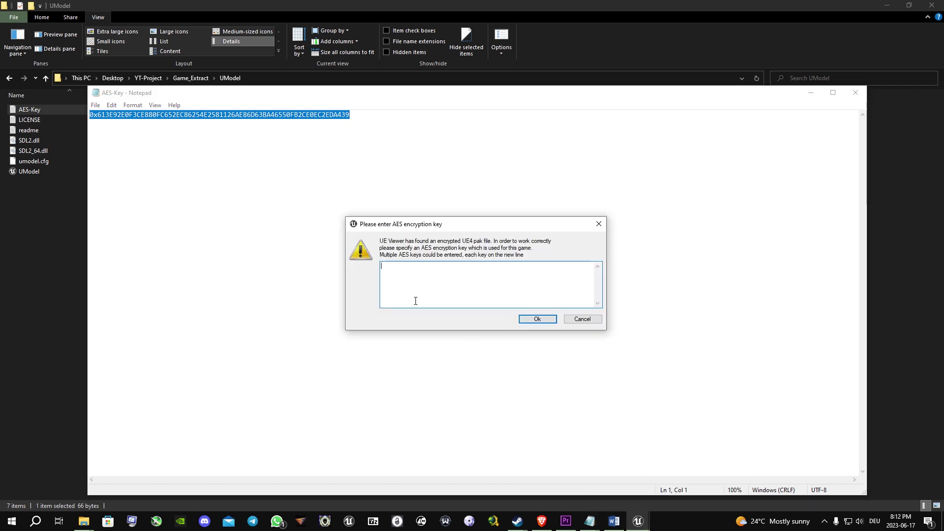
key("ctrl+v")
- Confirm the AES key and expand OPP > Content in the package tree
left_click(536, 318)
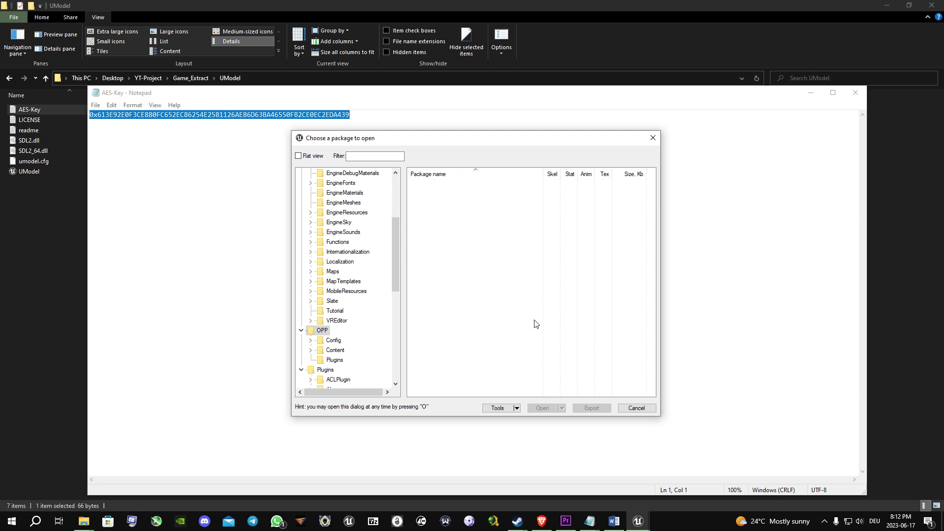
left_click_drag(397, 259, 394, 218)
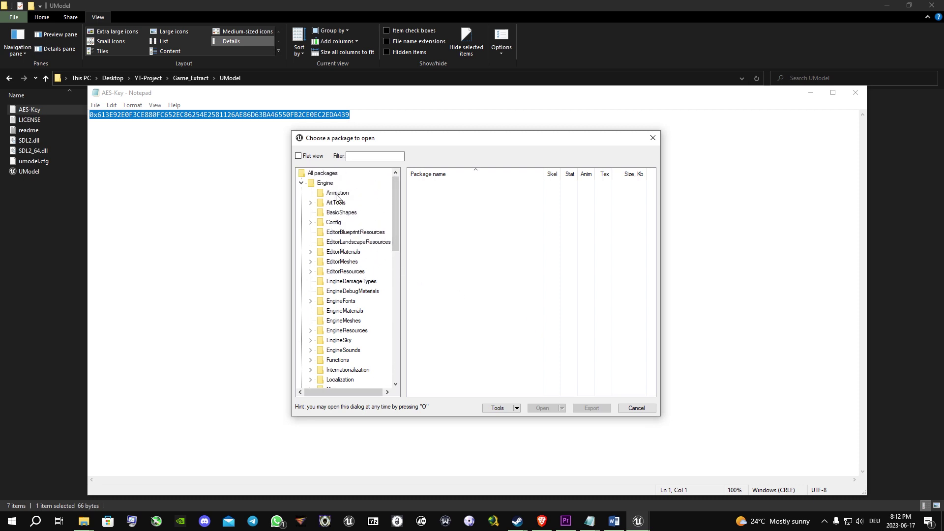
scroll(349, 251, "down", 6)
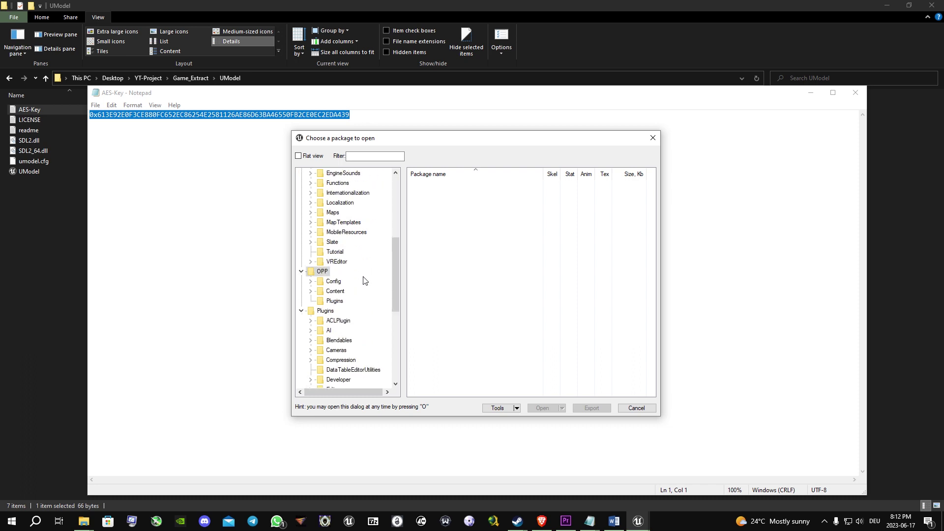
double_click(337, 291)
- Open Characters > PrimeAsset > Coyle to list its packages, including Coyle.uasset
scroll(341, 293, "down", 3)
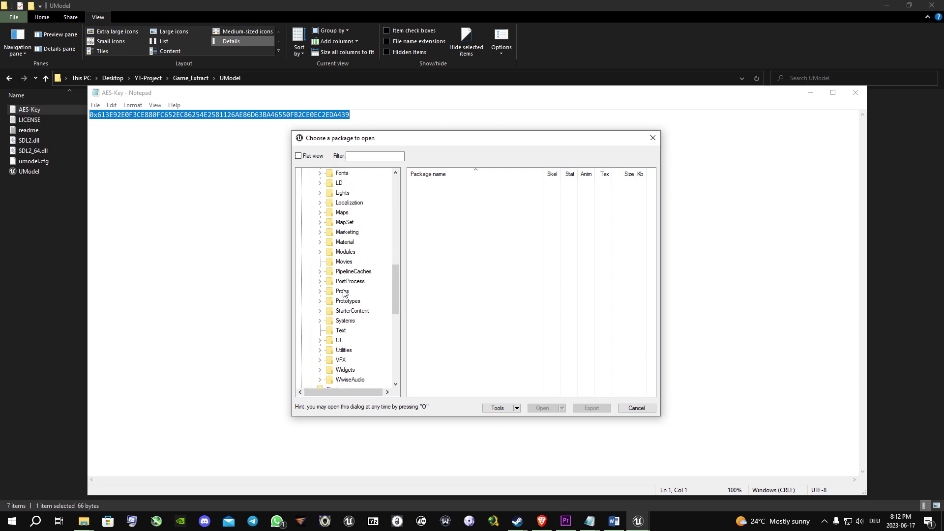
scroll(343, 293, "up", 2)
scroll(351, 246, "up", 2)
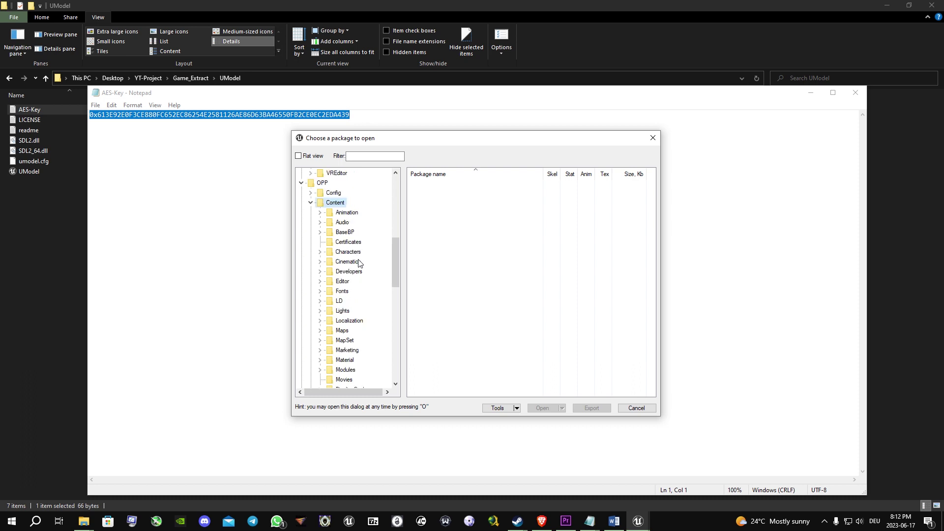
double_click(357, 252)
scroll(360, 270, "down", 3)
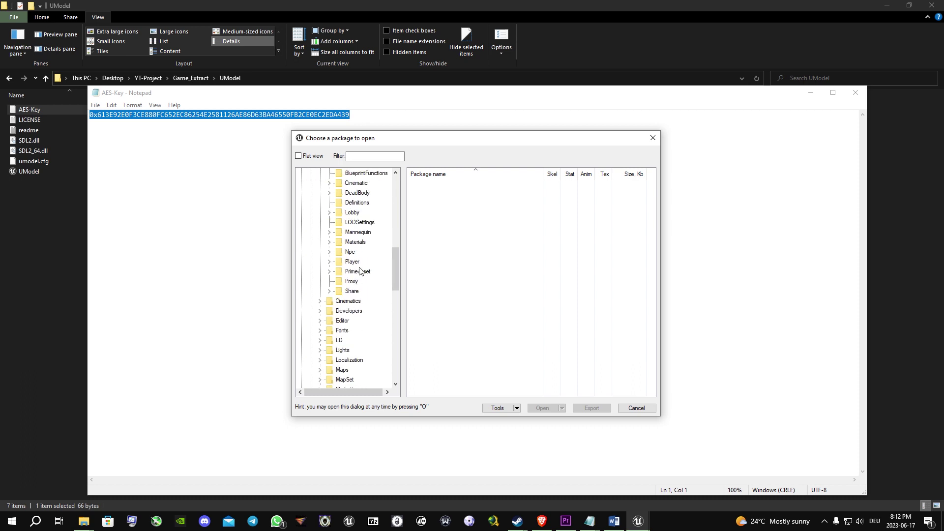
double_click(359, 271)
double_click(359, 282)
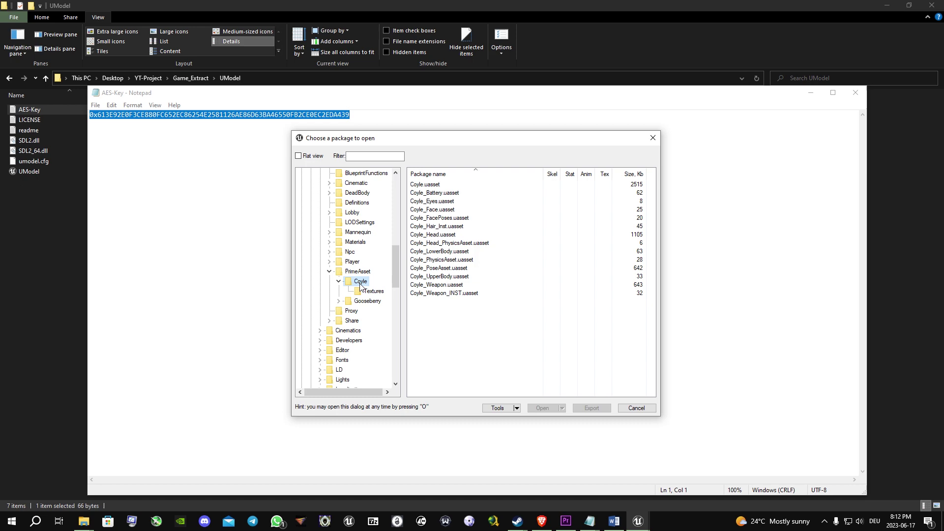
- Load Coyle.uasset (40012 verts, 63 bones) and orbit and zoom around it in a maximized viewer
double_click(466, 185)
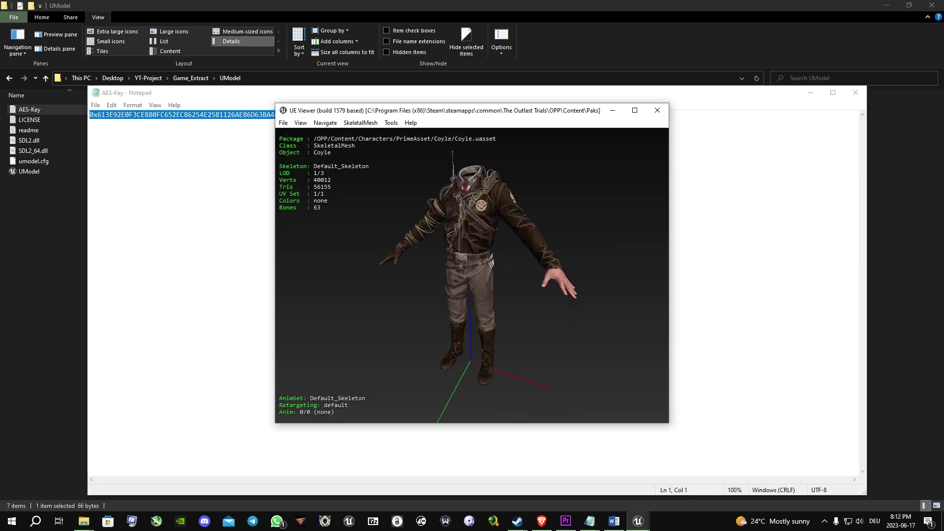
left_click_drag(565, 134, 599, 133)
left_click(634, 110)
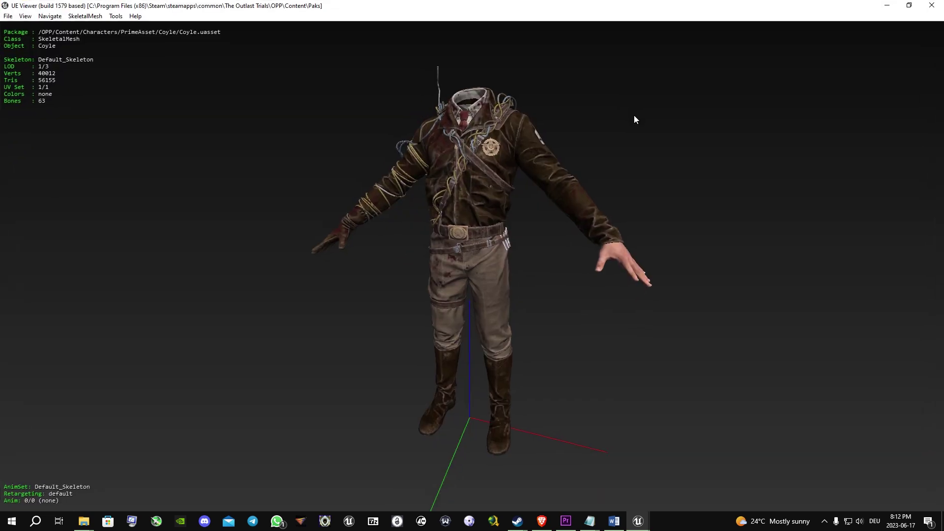
left_click_drag(456, 157, 455, 206)
scroll(455, 206, "up", 15)
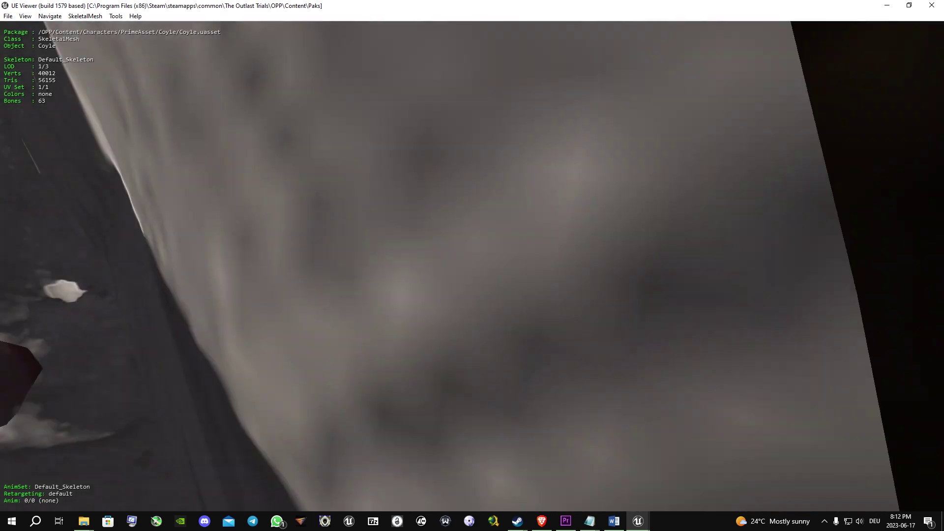
scroll(456, 205, "down", 15)
left_click_drag(456, 204, 482, 187)
- Load Coyle_Head.uasset and rotate and zoom to a close side profile of the face
key("o")
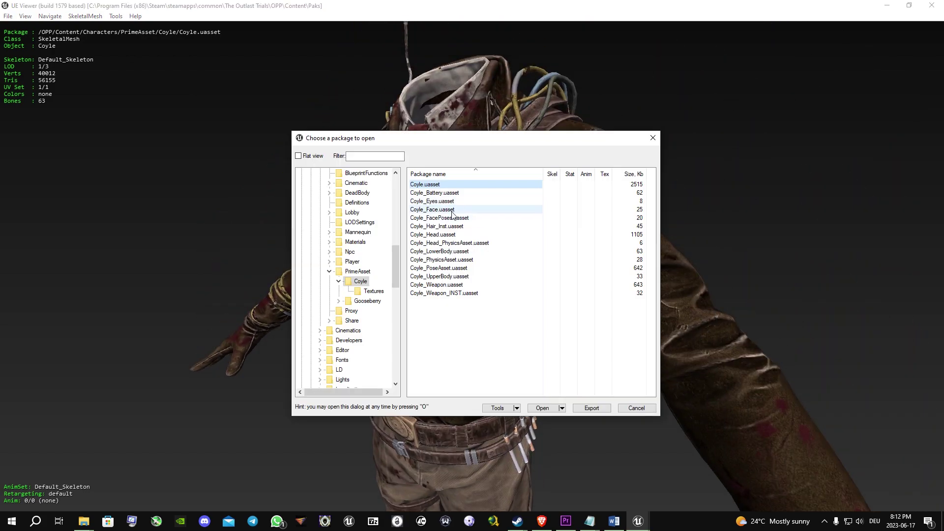
double_click(440, 235)
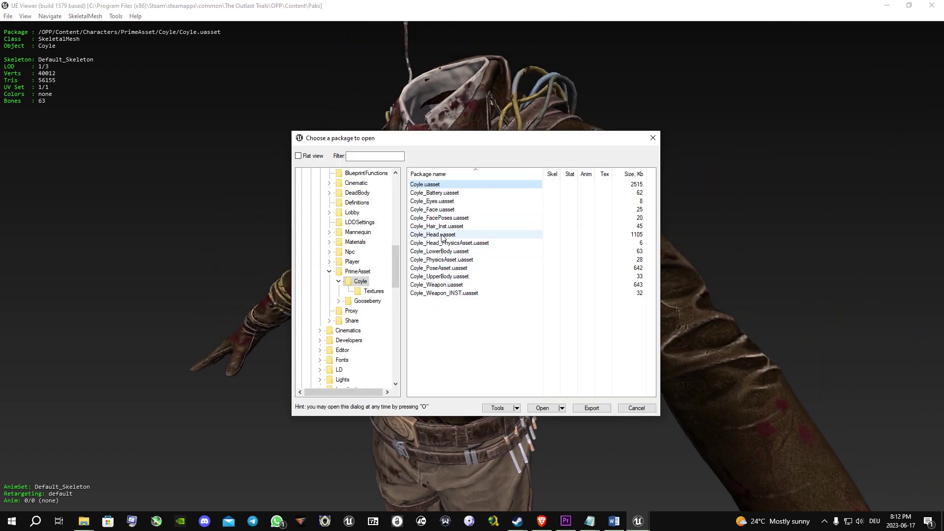
left_click_drag(458, 228, 491, 280)
scroll(457, 273, "up", 5)
- Collapse the Characters folder in the package tree and open Content > Props
key("o")
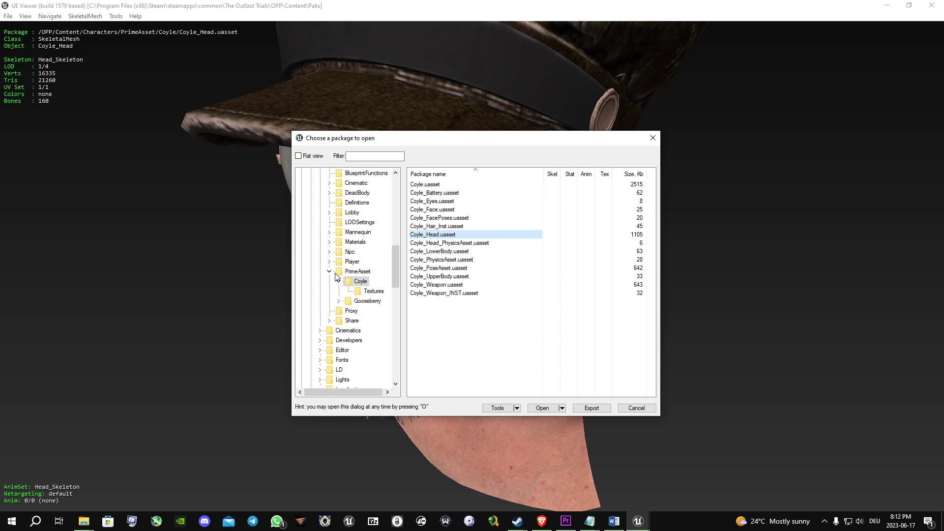
scroll(337, 275, "up", 6)
left_click(310, 292)
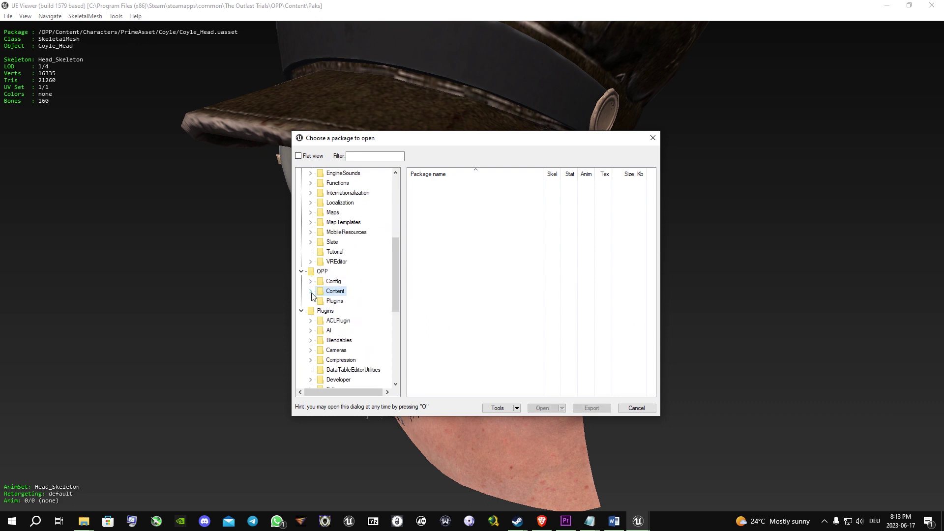
double_click(340, 292)
left_click(320, 222)
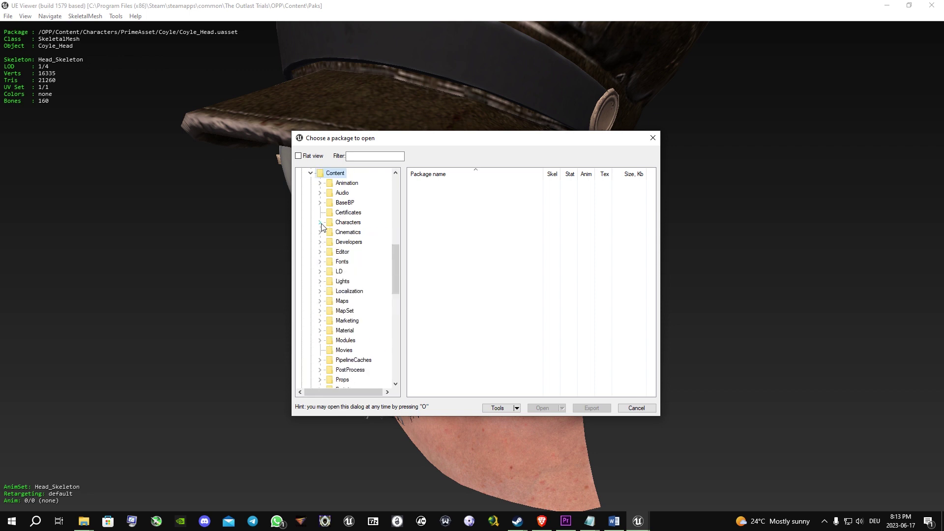
scroll(353, 283, "down", 4)
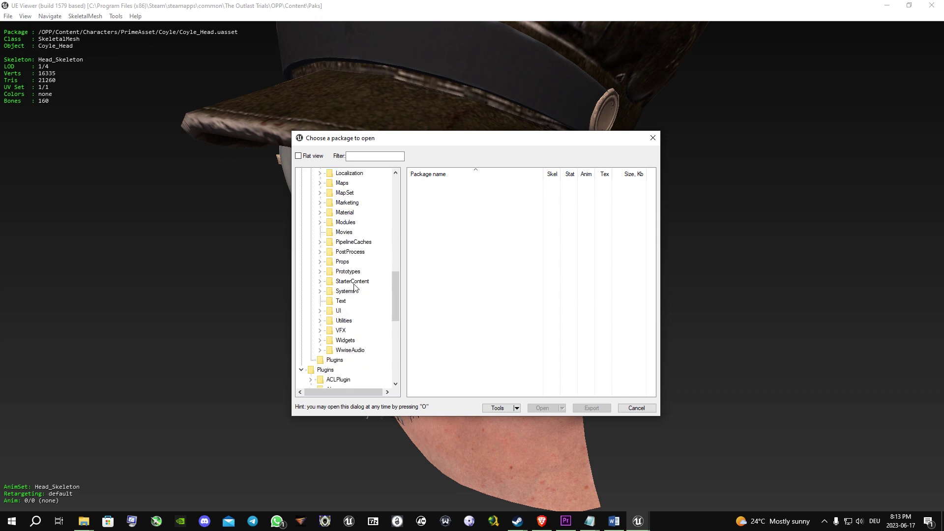
double_click(343, 263)
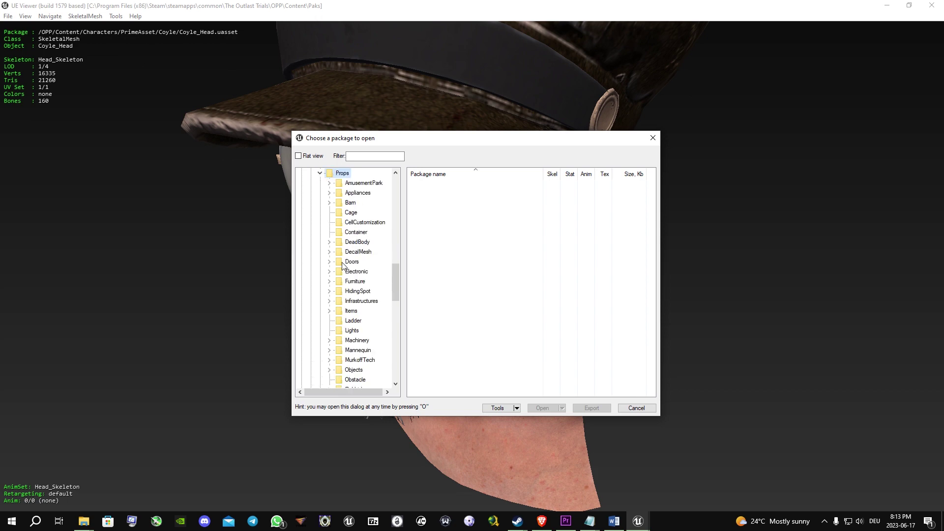
- Load Contraband-01_A.uasset from Signs > Propaganda and tilt and zoom the poster
scroll(344, 268, "down", 5)
double_click(355, 252)
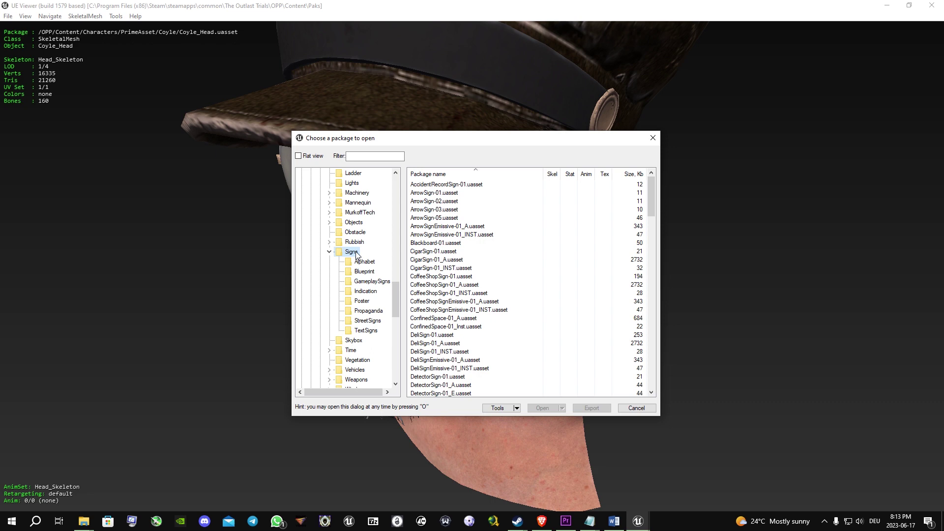
left_click(366, 311)
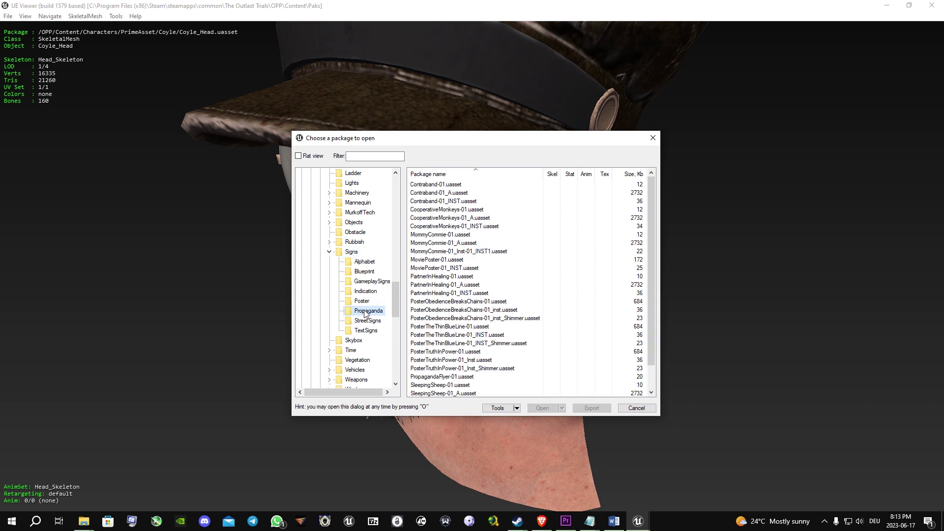
double_click(466, 193)
left_click_drag(466, 193, 346, 156)
scroll(377, 168, "up", 5)
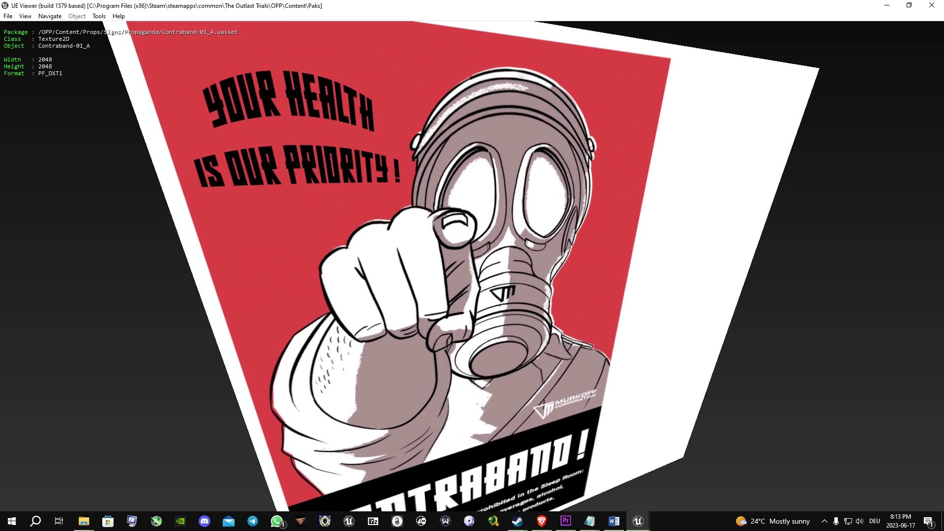
- Export the Contraband-01_A texture from the package chooser in PNG format
left_click_drag(492, 373, 518, 352)
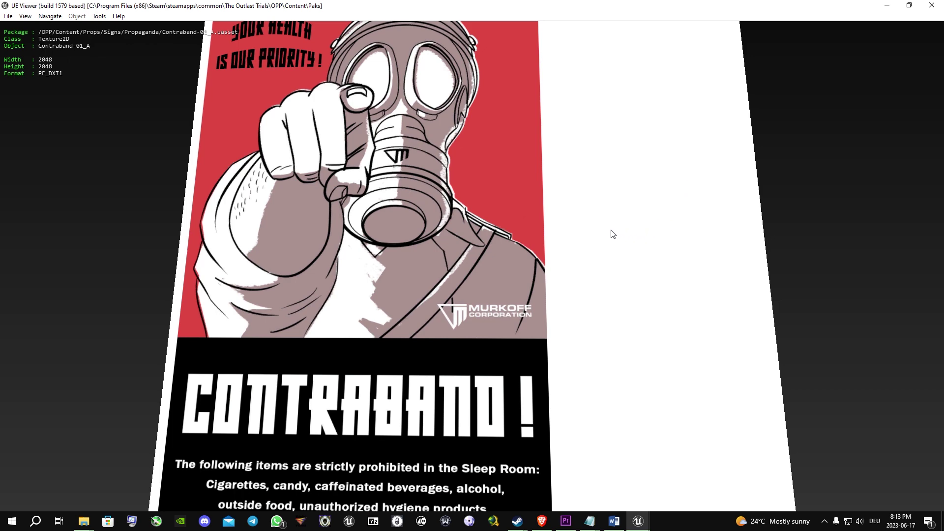
key("o")
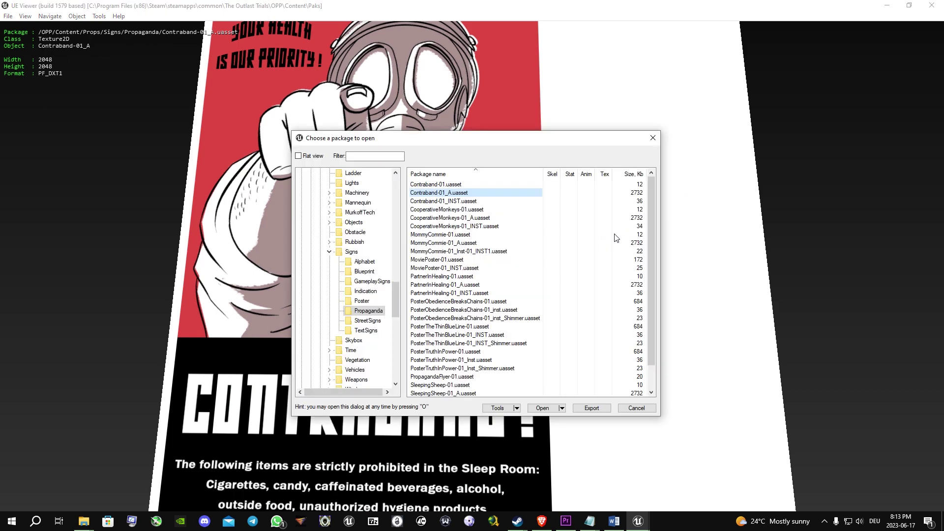
left_click(587, 408)
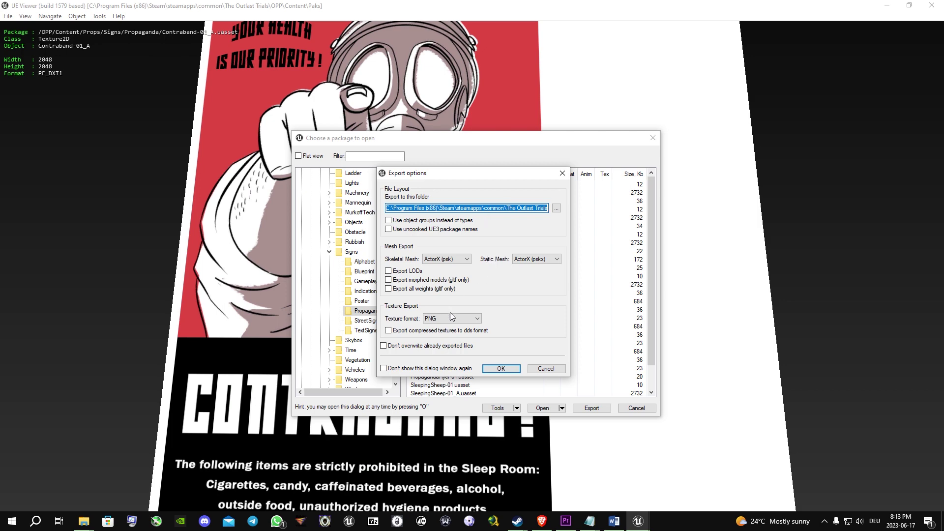
left_click(501, 369)
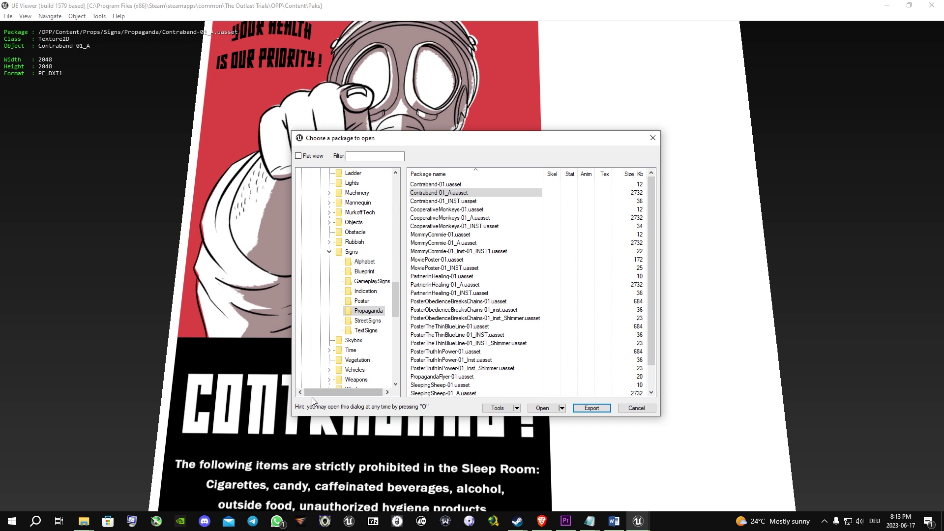
- Open the exported Contraband-01_A.png from The Outlast Trials\Props\Signs\Propaganda in File Explorer
mouse_move(80, 527)
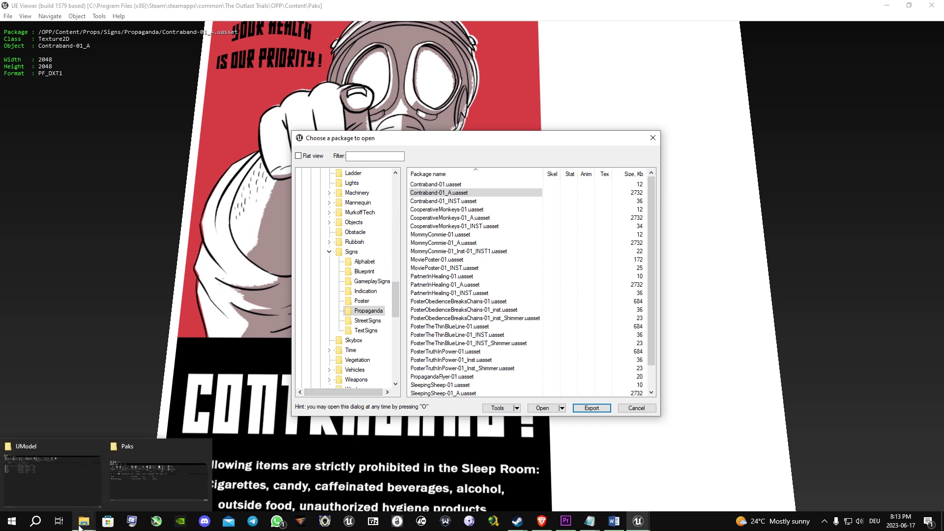
left_click(139, 479)
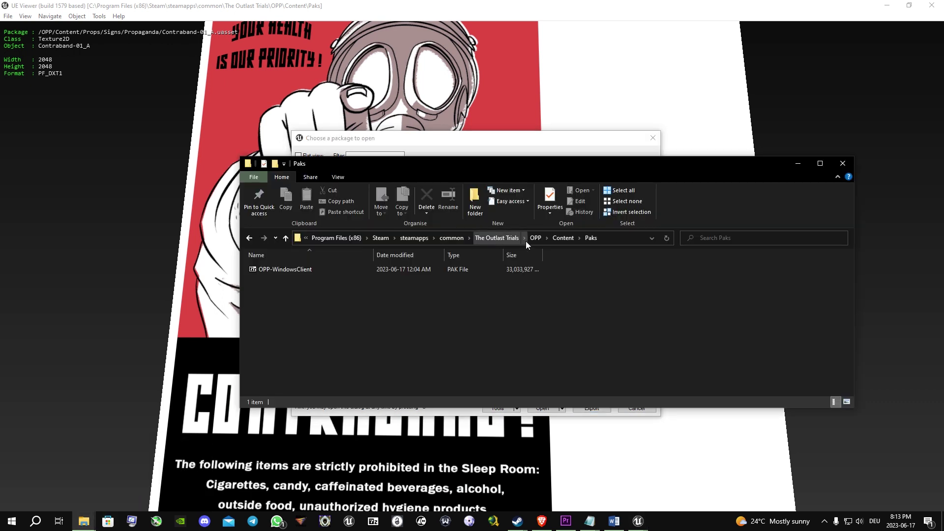
left_click(499, 237)
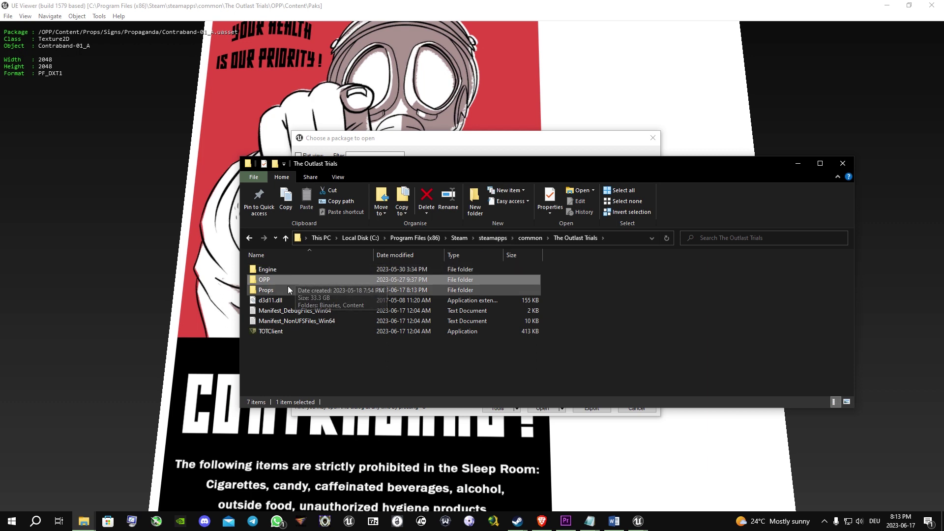
left_click(329, 293)
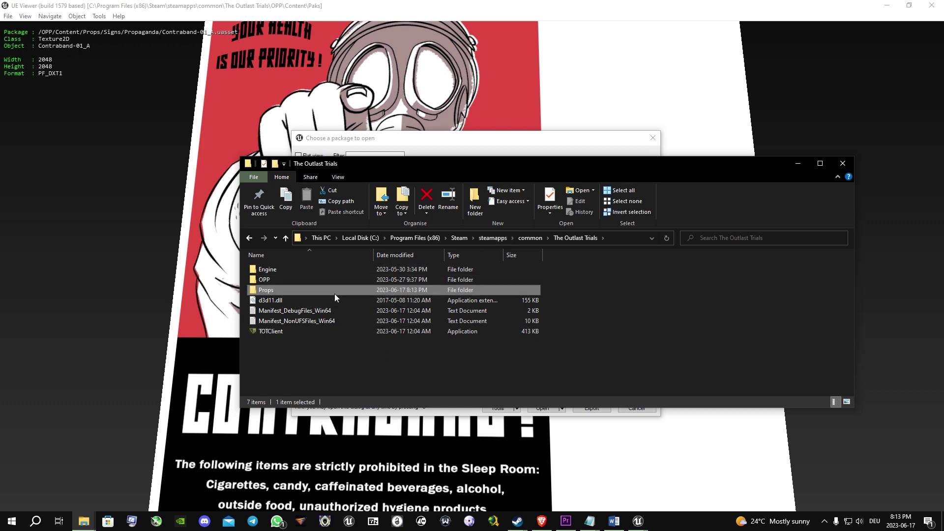
double_click(304, 289)
double_click(284, 270)
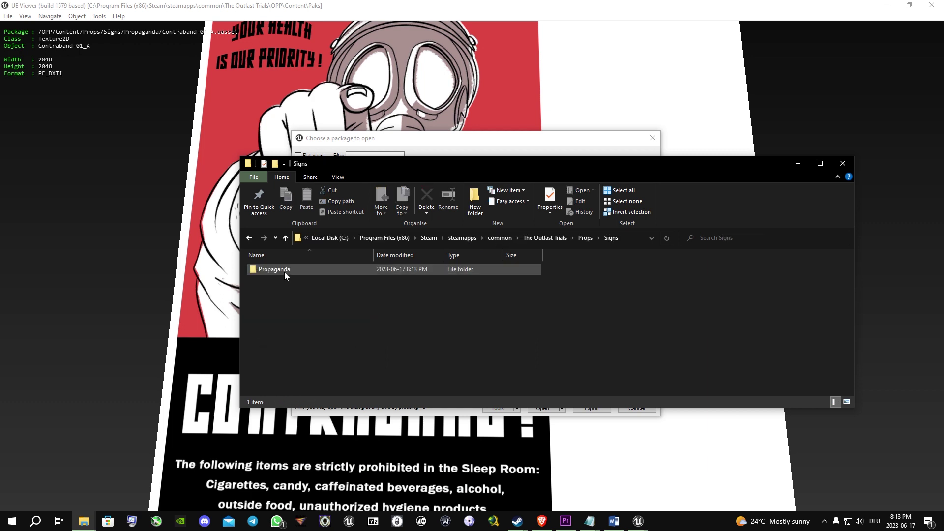
double_click(284, 270)
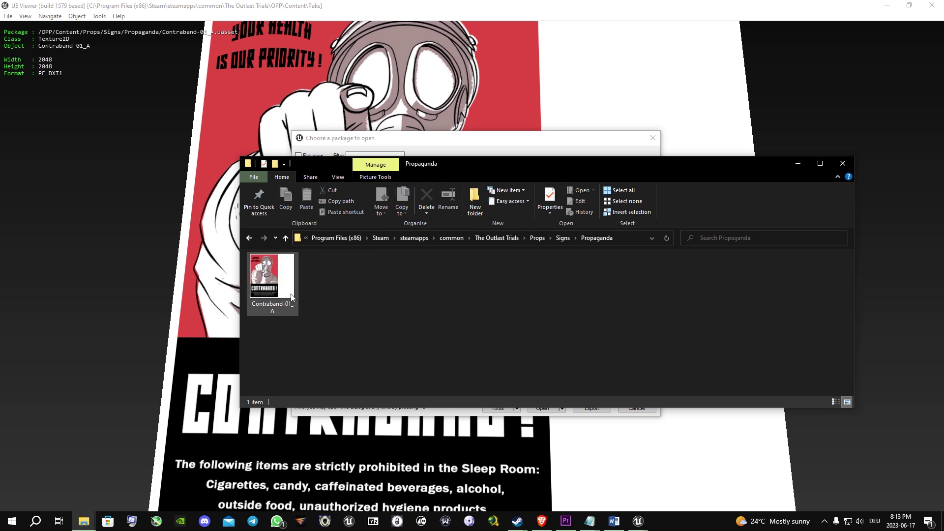
double_click(290, 293)
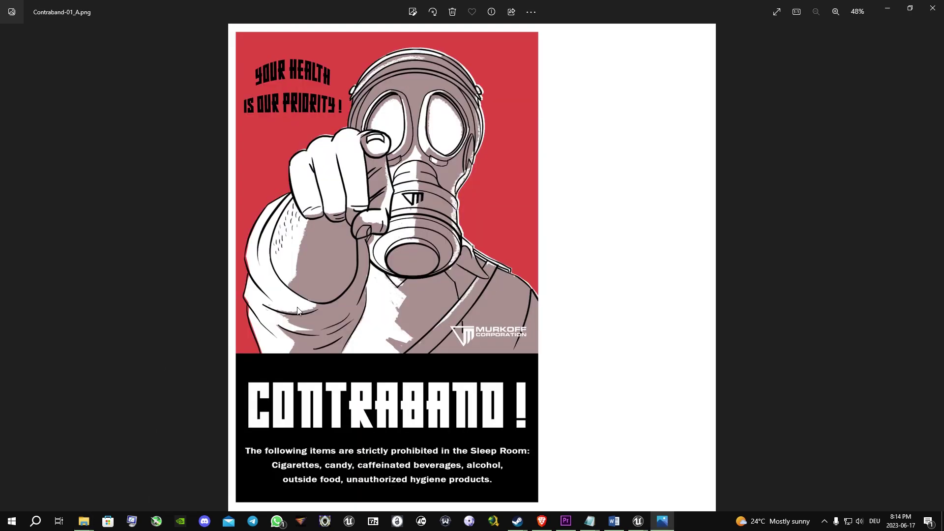
scroll(358, 293, "up", 2)
scroll(360, 295, "down", 2)
scroll(361, 296, "up", 2)
scroll(363, 301, "down", 2)
scroll(553, 221, "down", 1)
- Close the Photos viewer showing the Contraband-01_A poster to return to the Propaganda folder
left_click(931, 8)
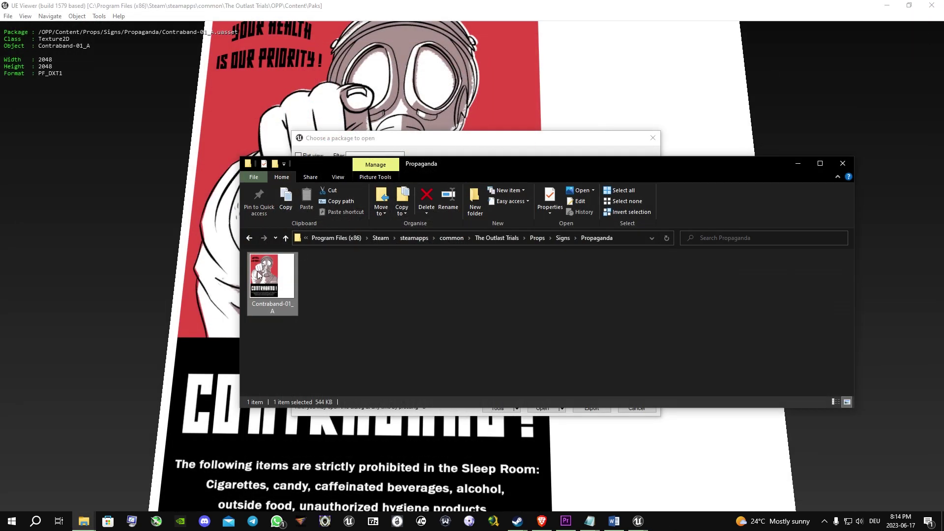